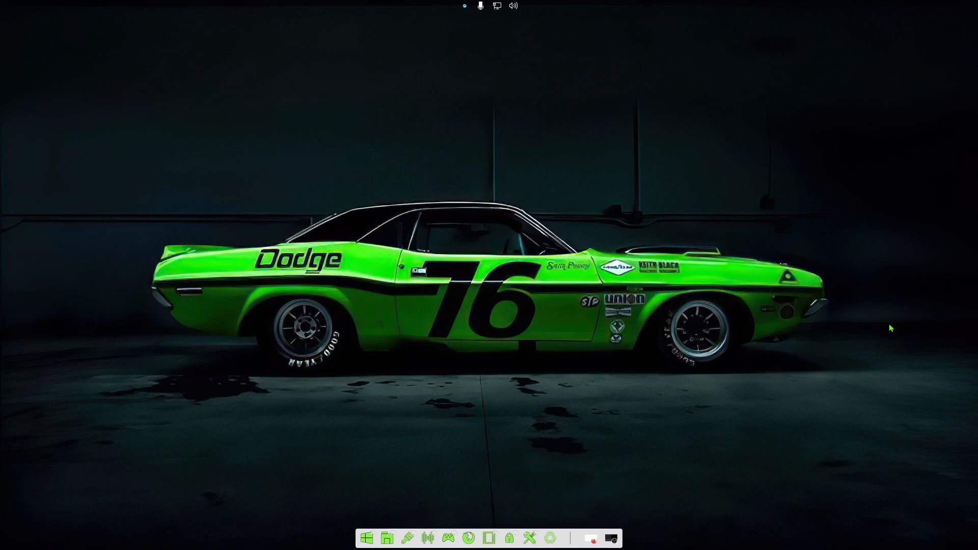
- Review the Flycast v2.3 release notes and download assets on GitHub, and close the browser
left_click(592, 538)
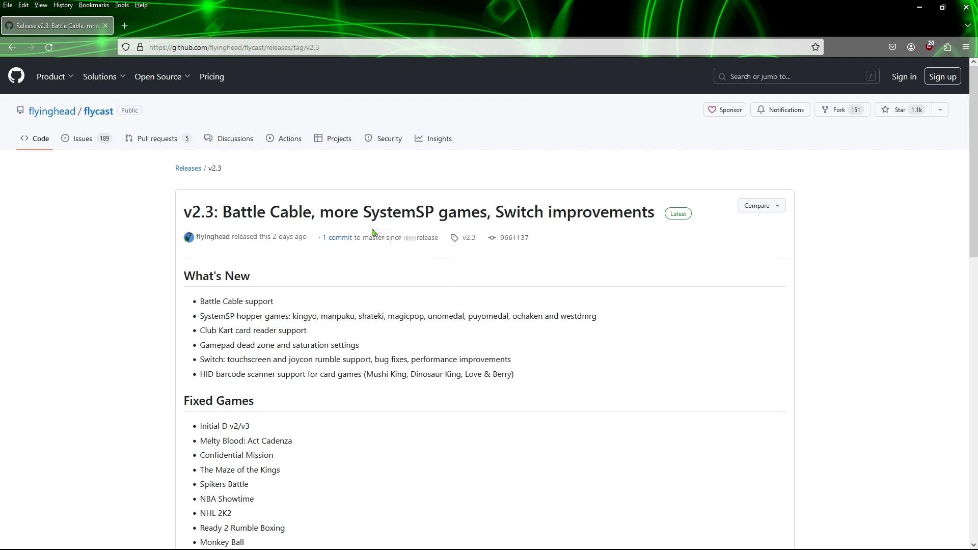
scroll(730, 273, "down", 12)
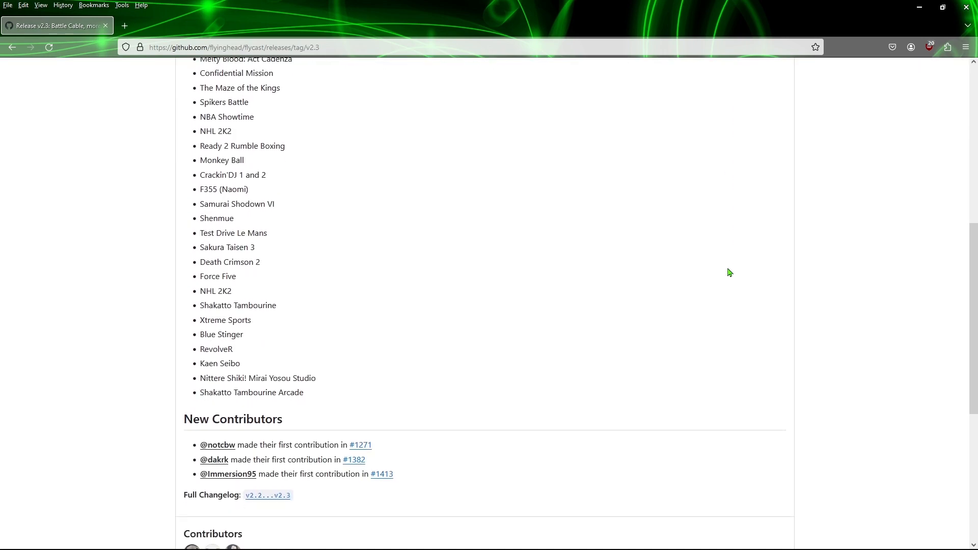
scroll(730, 273, "down", 1)
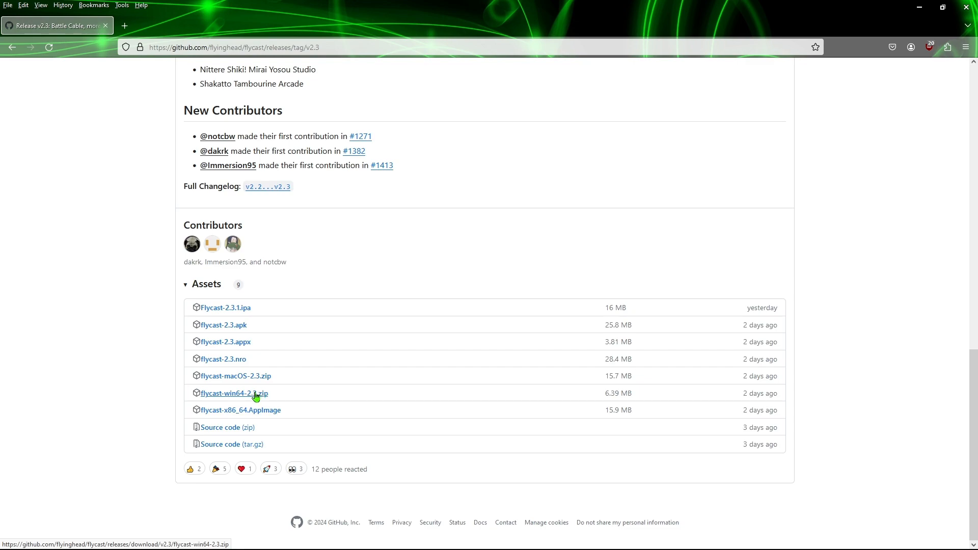
left_click(967, 7)
- Switch to the Flycast emulator by launching it from the desktop dock, and open its settings
mouse_move(604, 535)
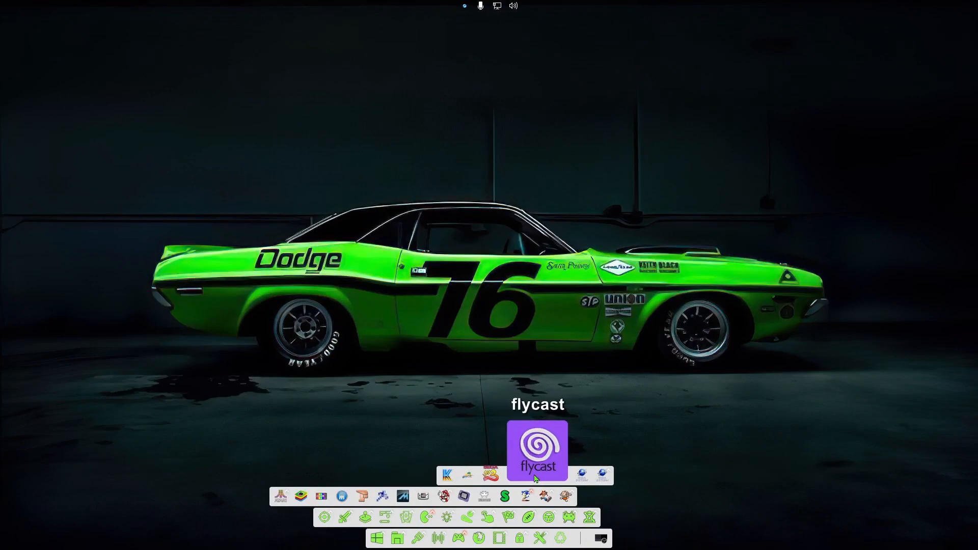
left_click(535, 474)
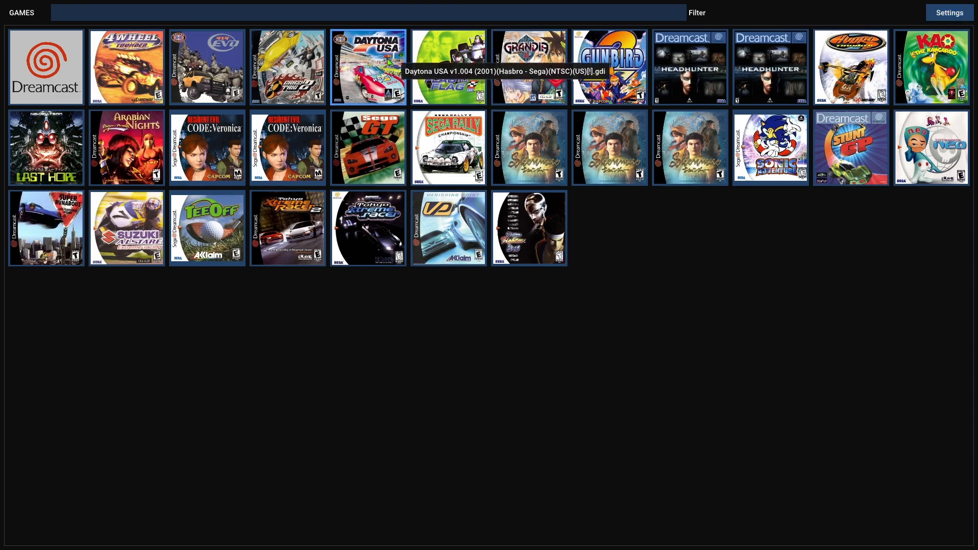
left_click(950, 16)
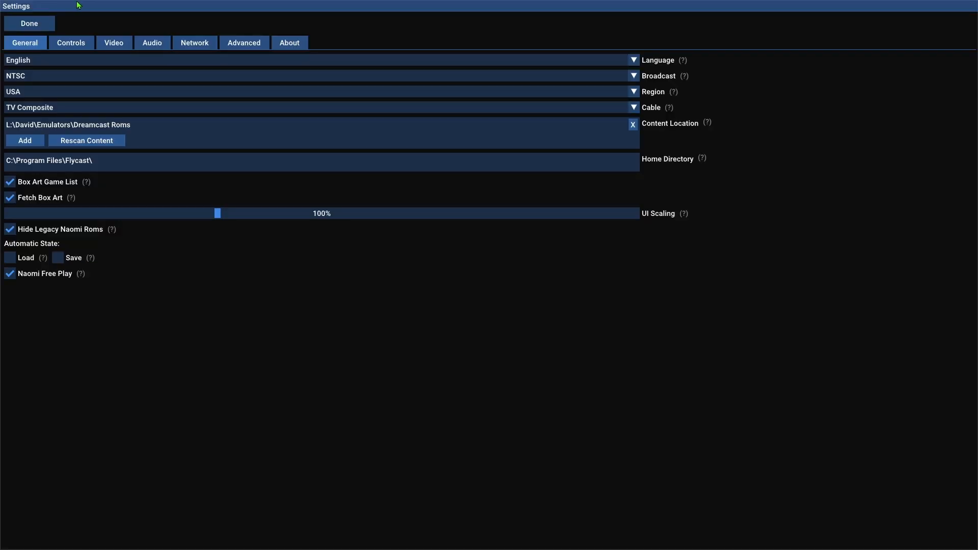
- Look at the folder browser for adding a content location, cancel it, and return to the general settings by way of the game list
left_click(25, 141)
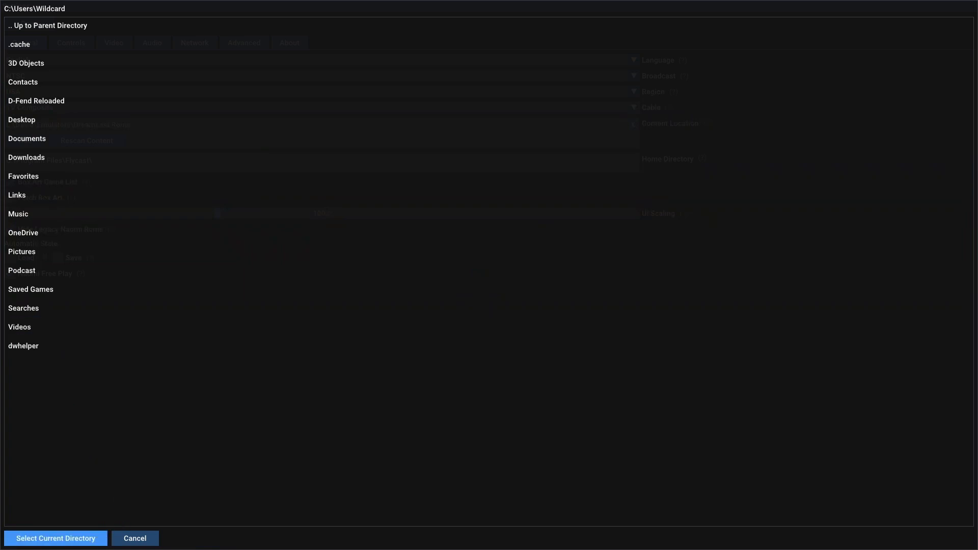
left_click(144, 542)
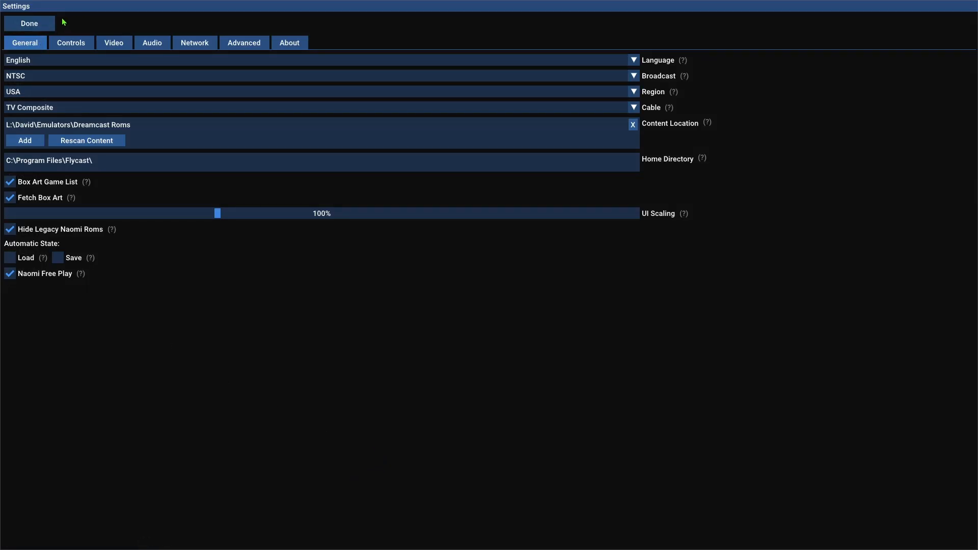
left_click(29, 25)
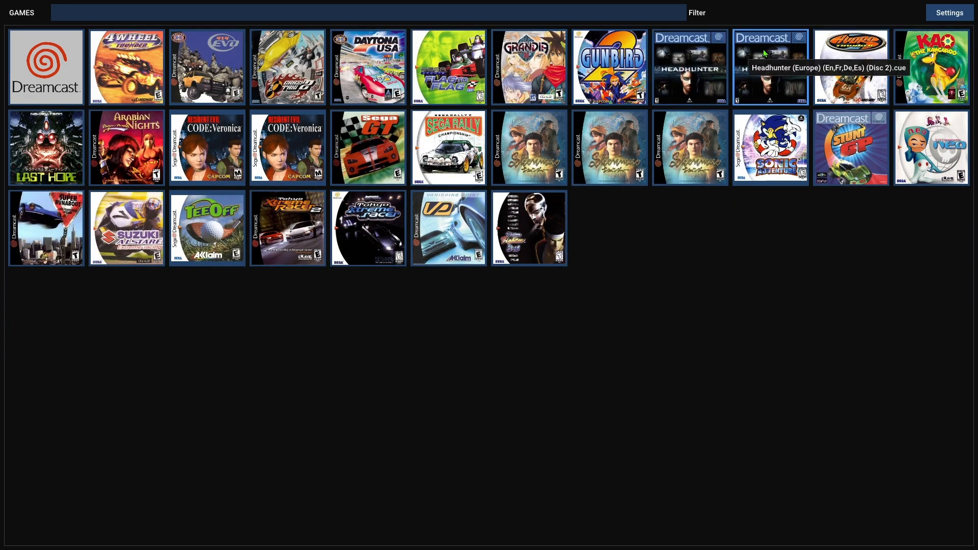
left_click(951, 12)
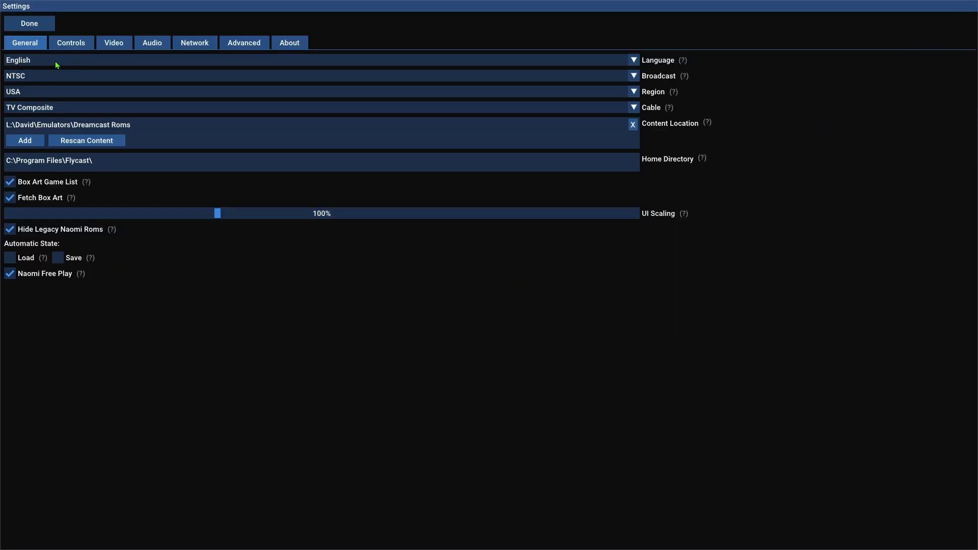
- Examine the rumble and thumbstick settings and the button mapping of the Controller (Xbox One For Windows) device
left_click(73, 44)
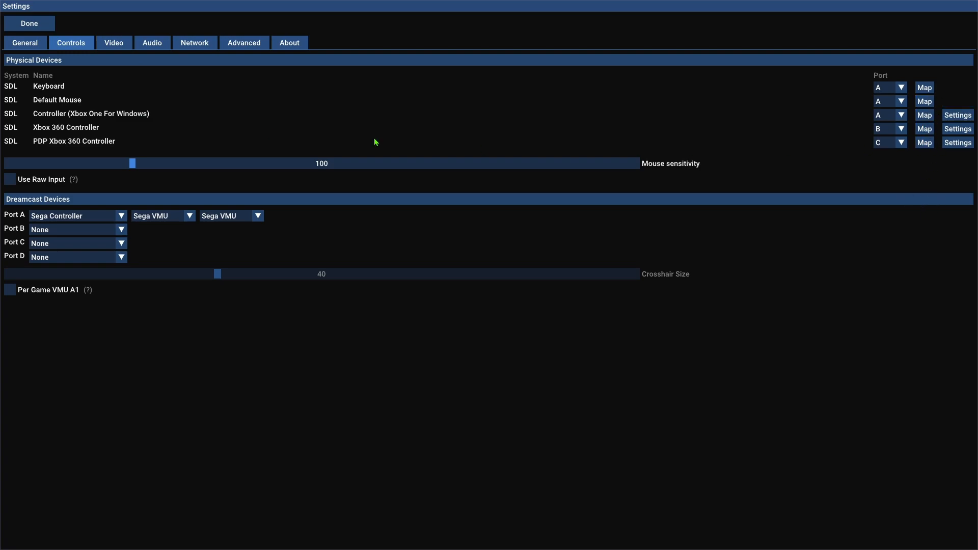
left_click(956, 118)
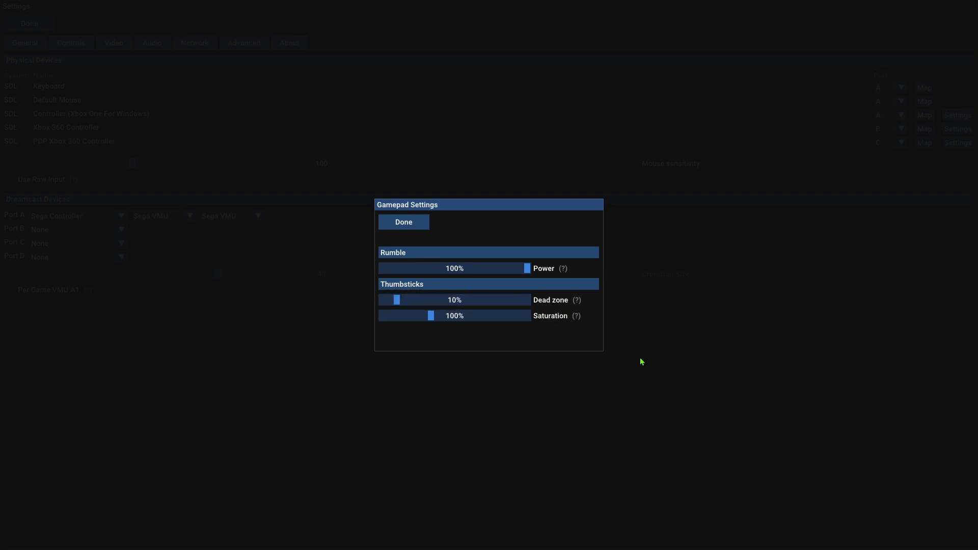
left_click(405, 223)
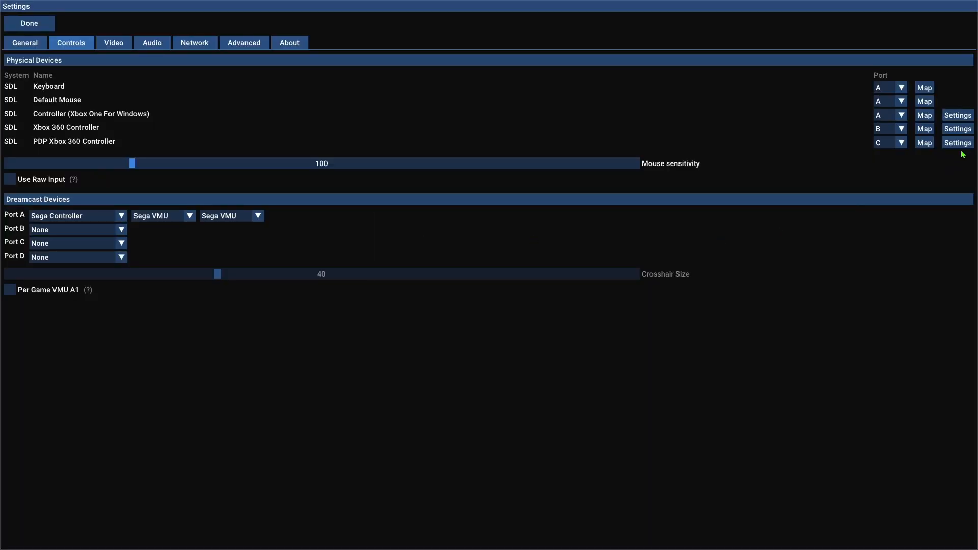
left_click(925, 117)
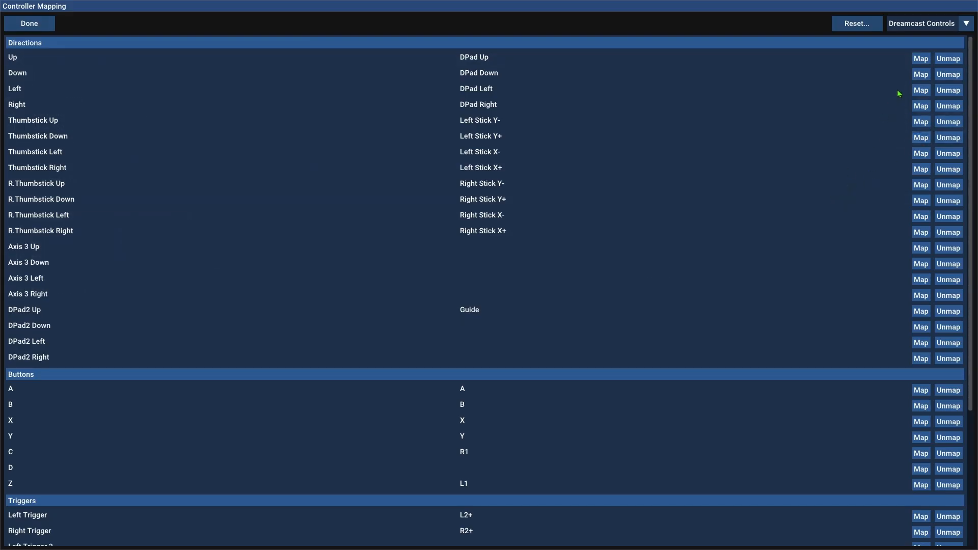
left_click(10, 26)
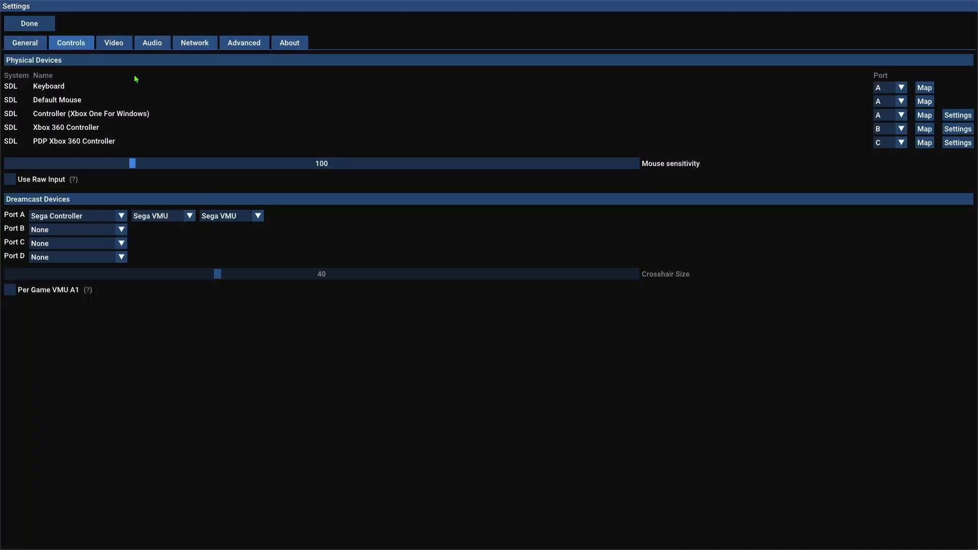
- Set the texture filtering to Force Linear and the internal resolution to 2133x1200 (x2.5) in the video settings
left_click(108, 43)
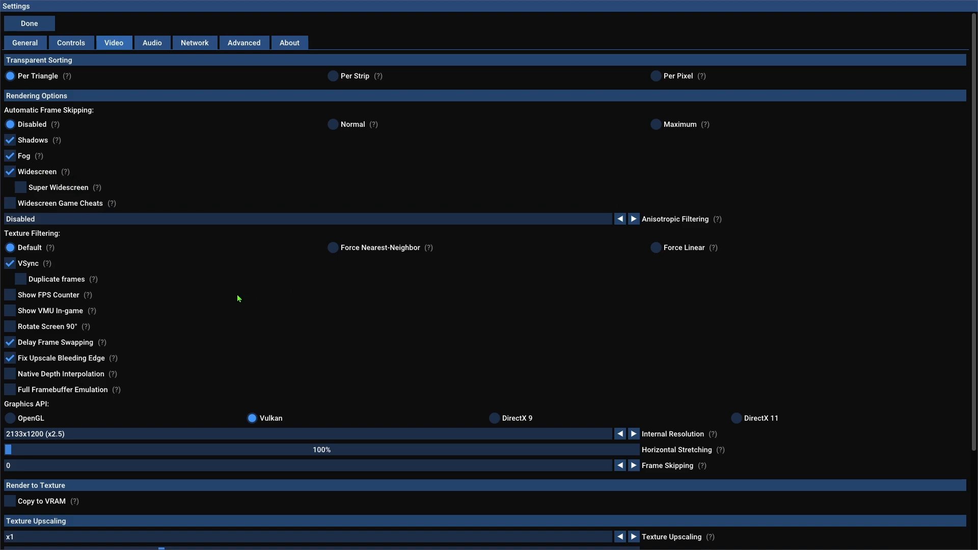
scroll(138, 235, "down", 3)
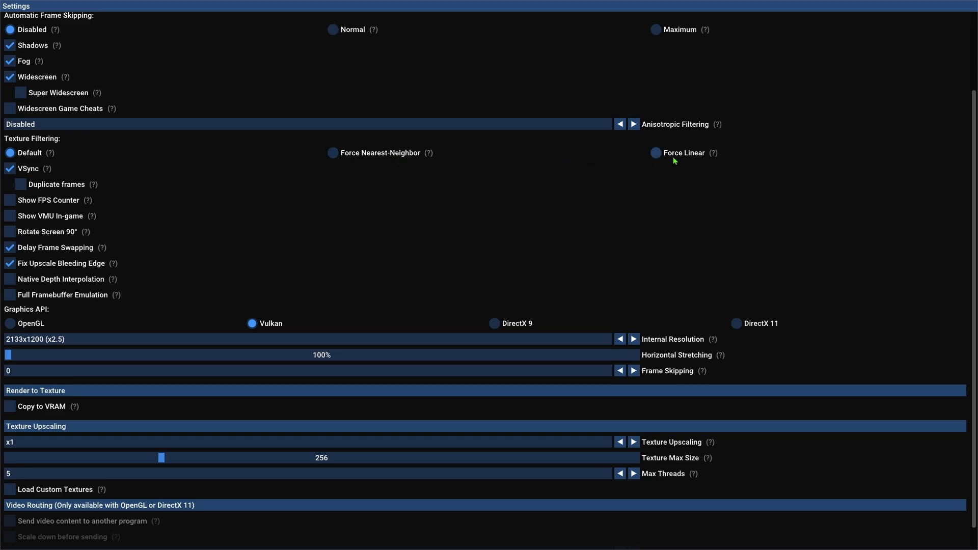
left_click(656, 154)
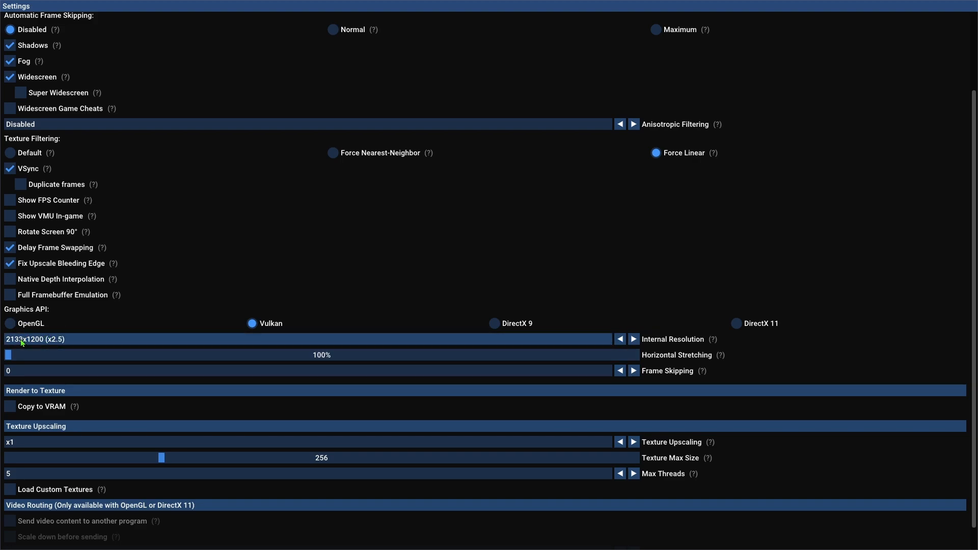
left_click(633, 340)
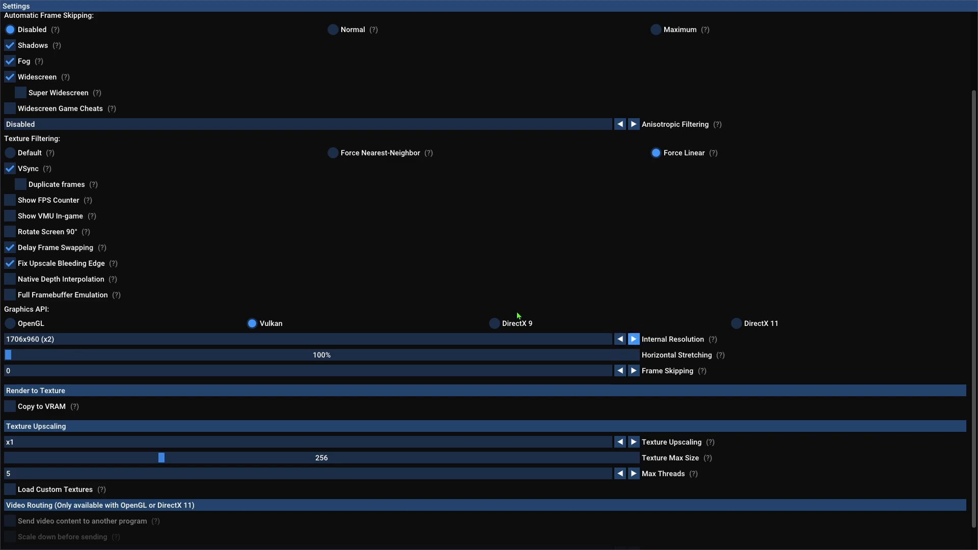
left_click(634, 340)
scroll(320, 214, "down", 1)
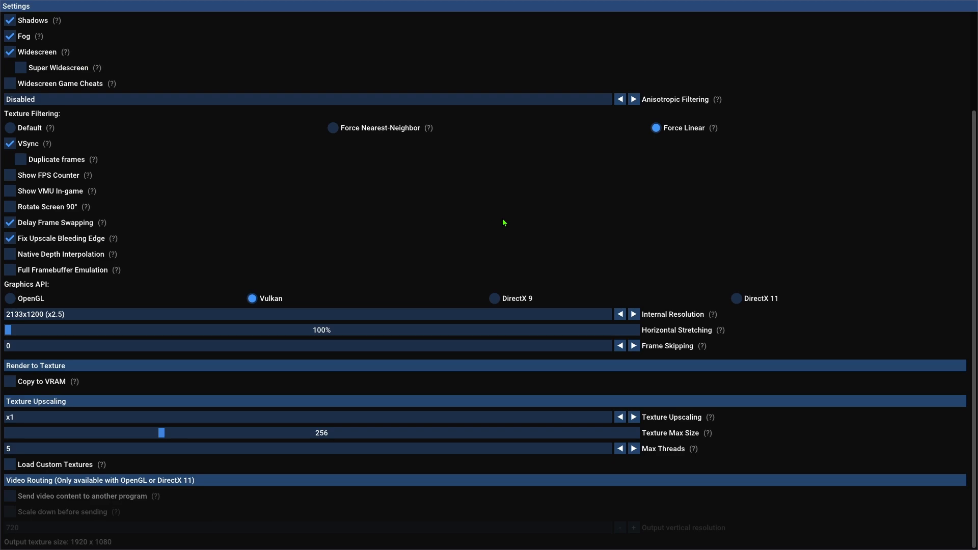
scroll(219, 229, "up", 3)
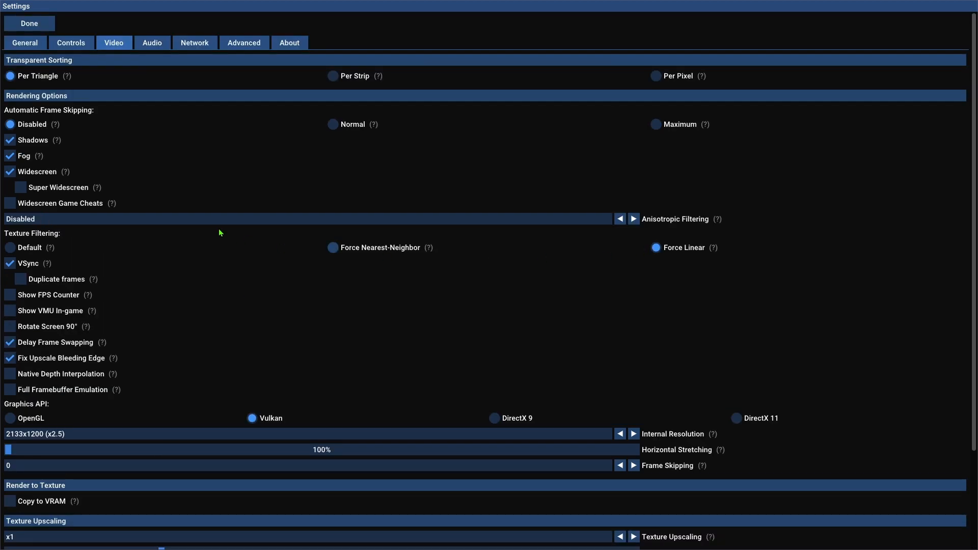
- Review the available audio drivers without choosing another one, and look at the network settings
left_click(162, 45)
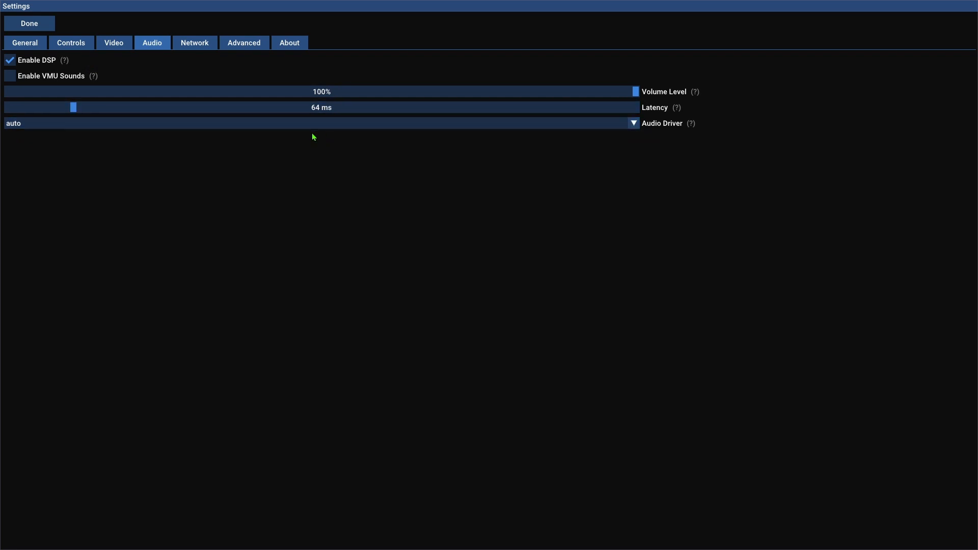
left_click(634, 126)
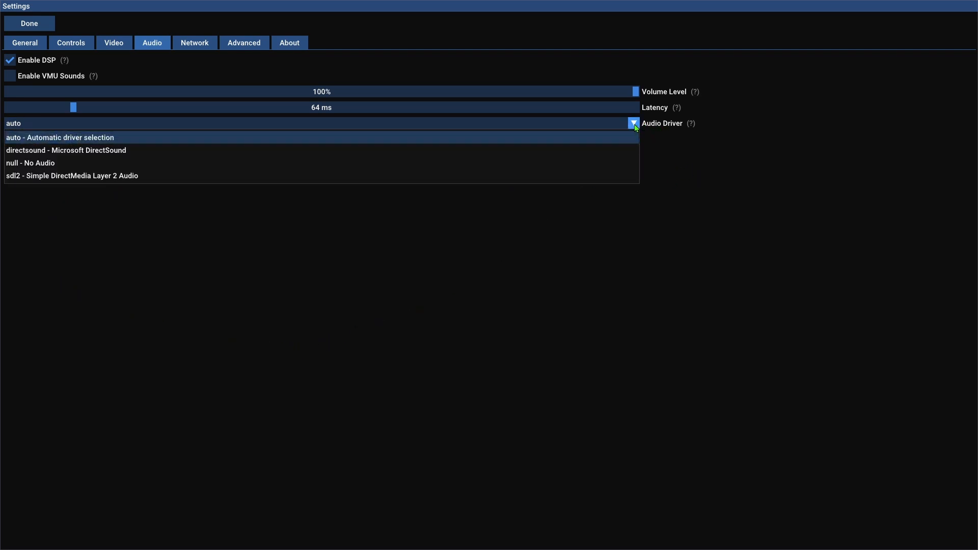
left_click(189, 285)
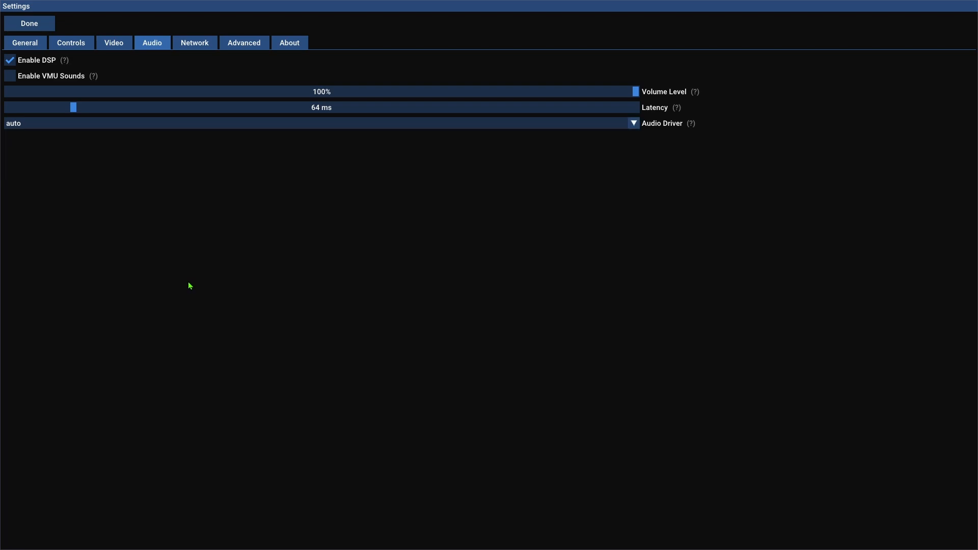
mouse_move(62, 65)
left_click(189, 44)
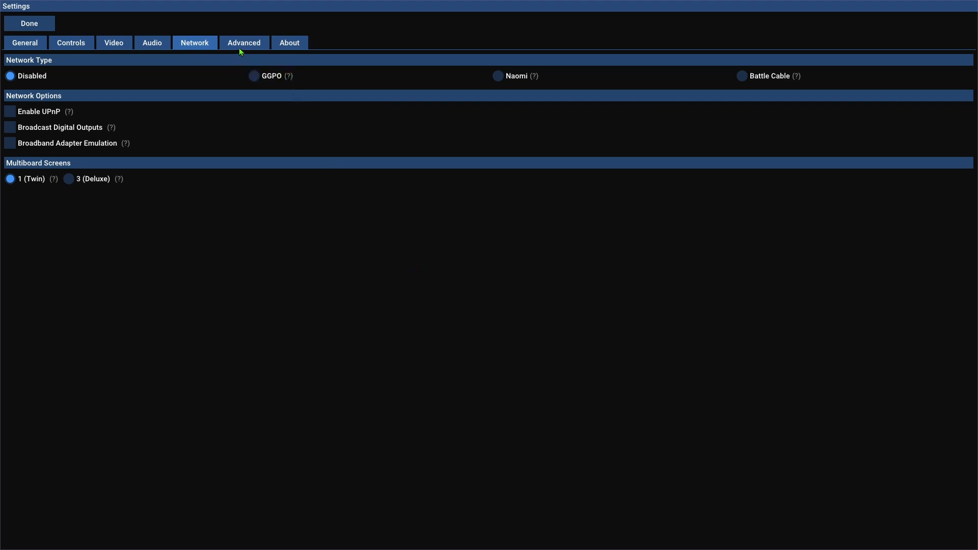
- Turn off Automatically Report Crashes in the advanced settings, and return to the game list
left_click(256, 43)
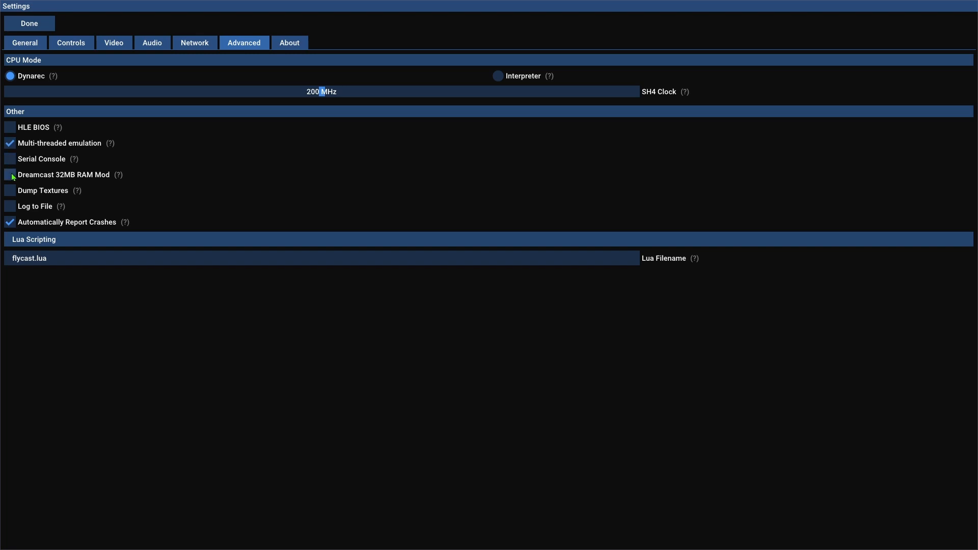
mouse_move(121, 179)
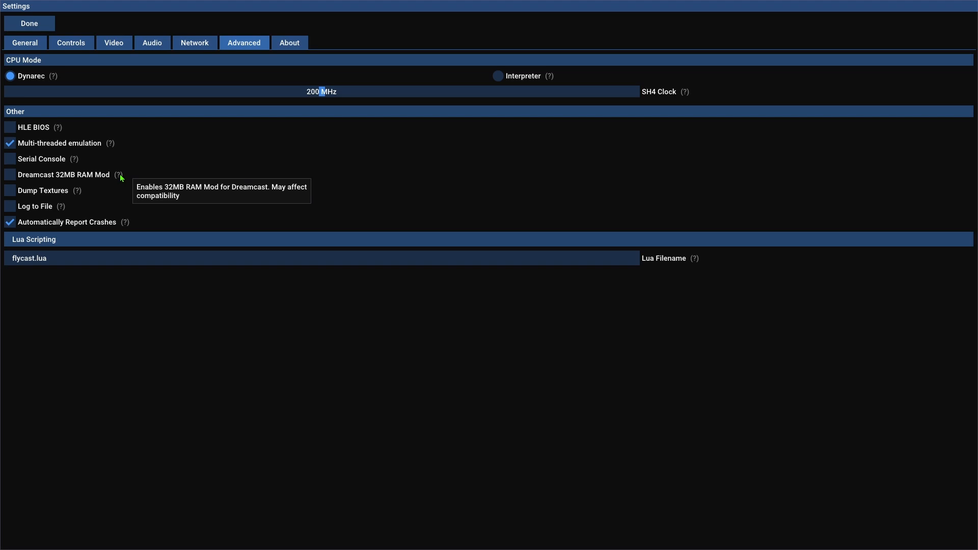
left_click(20, 224)
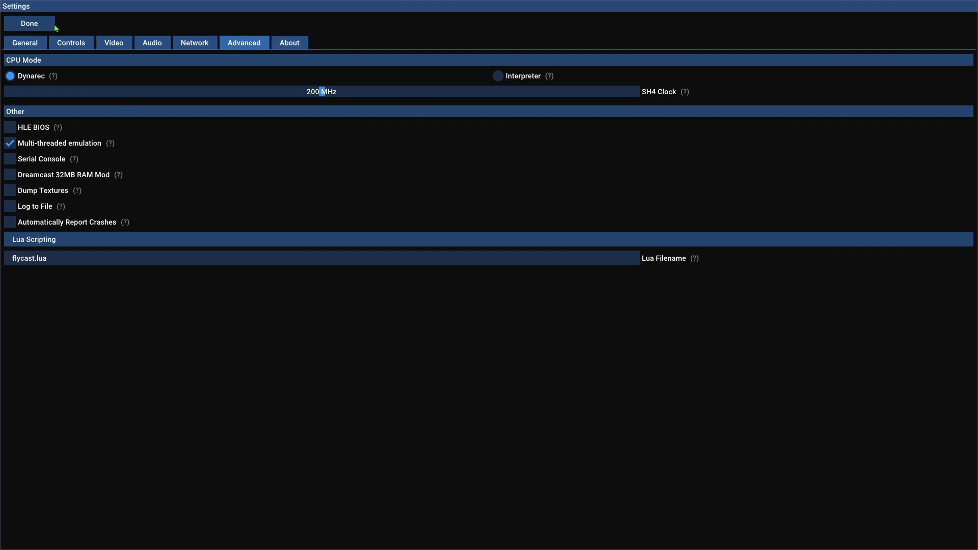
left_click(30, 23)
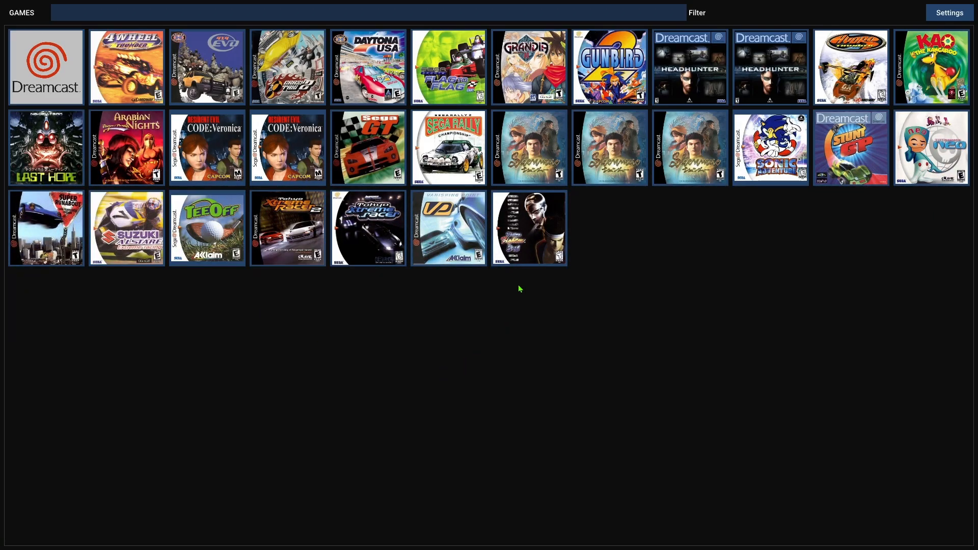
- Launch Vanishing Point from the game list and start an Arcade Single Race
left_click(448, 232)
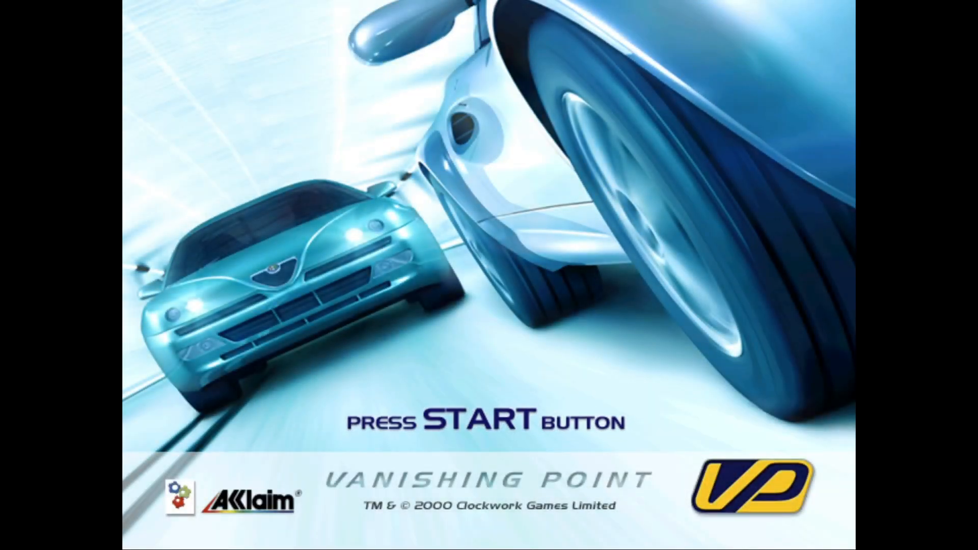
key("Return")
key("Return")
key("Down")
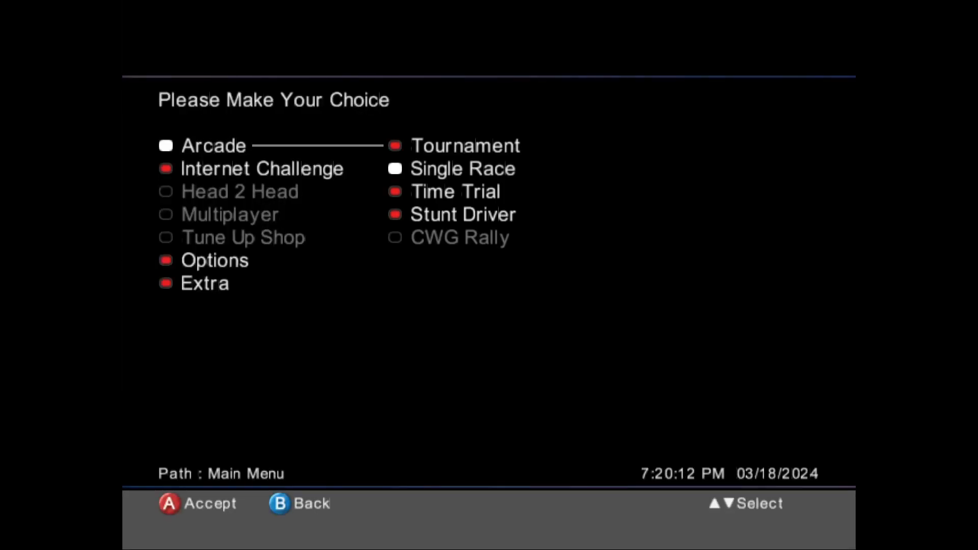
key("Return")
key("Return")
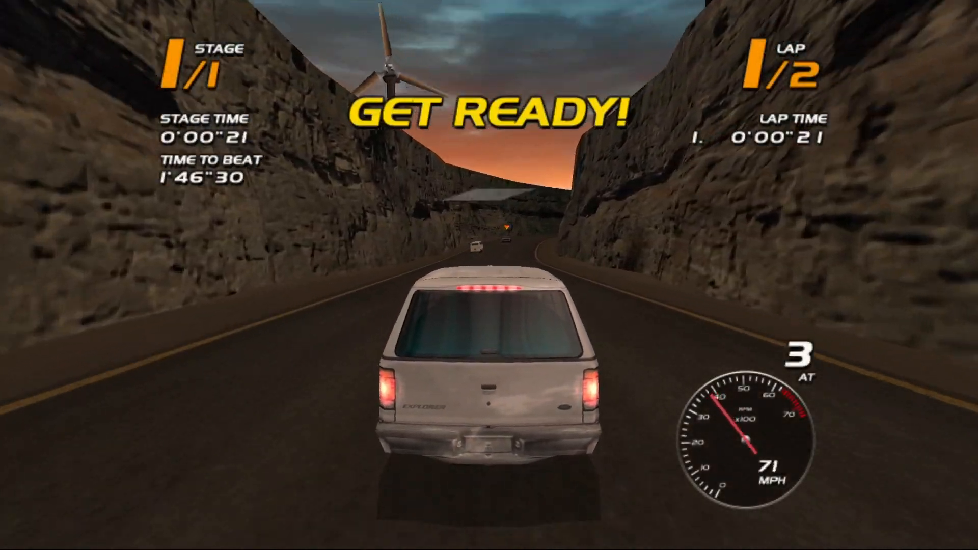
key("Up")
key("Right")
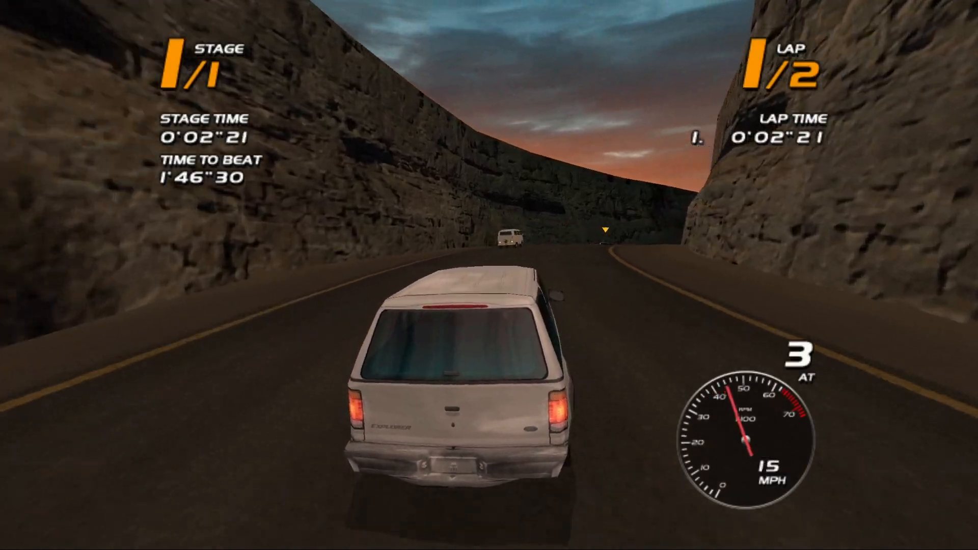
key("Right")
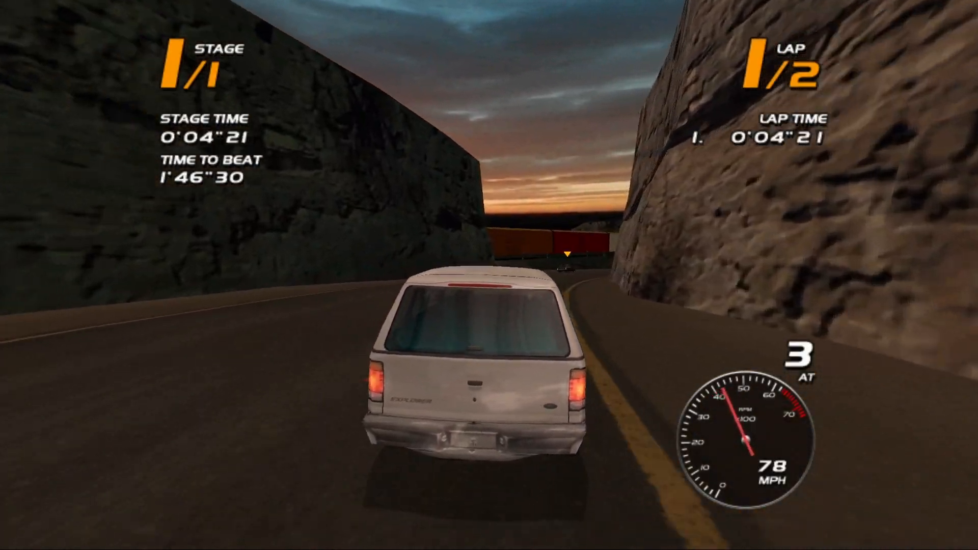
key("Right")
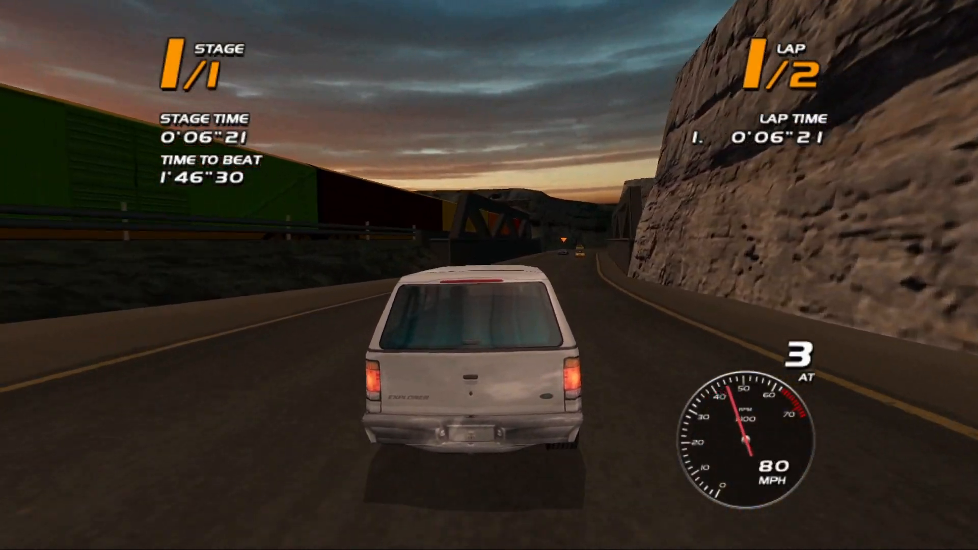
- Steer the white Explorer along the first lap of the race, across the bridge and through the rock tunnel
key("Right")
key("Left")
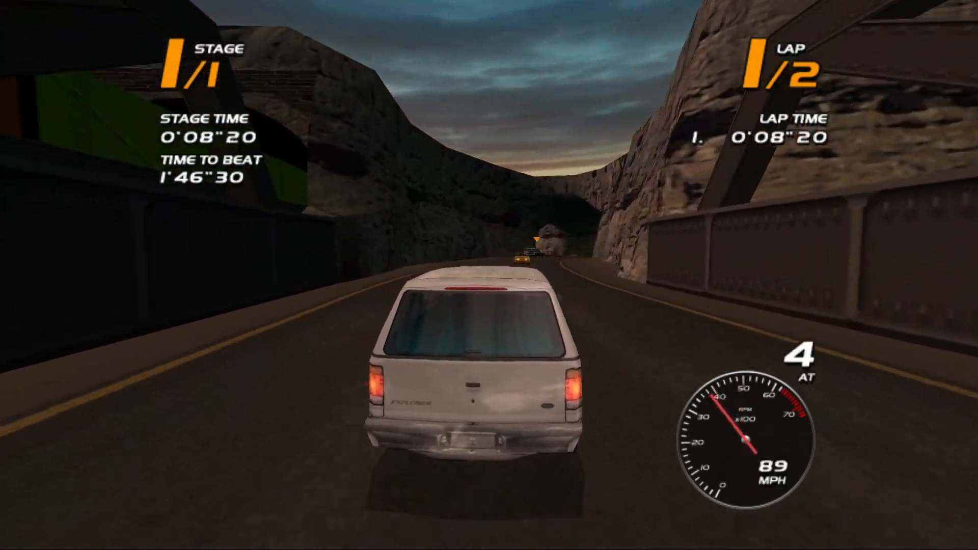
key("Right")
key("Left")
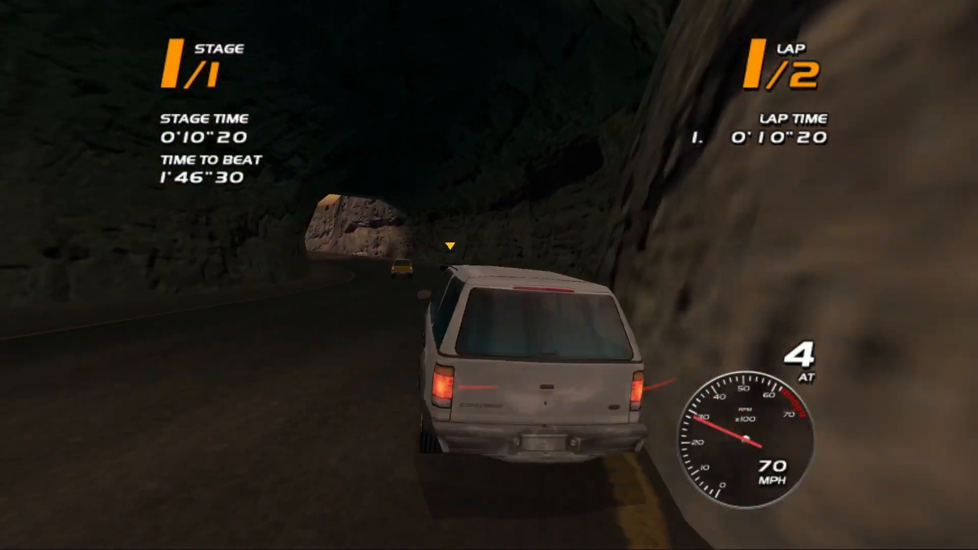
key("Left")
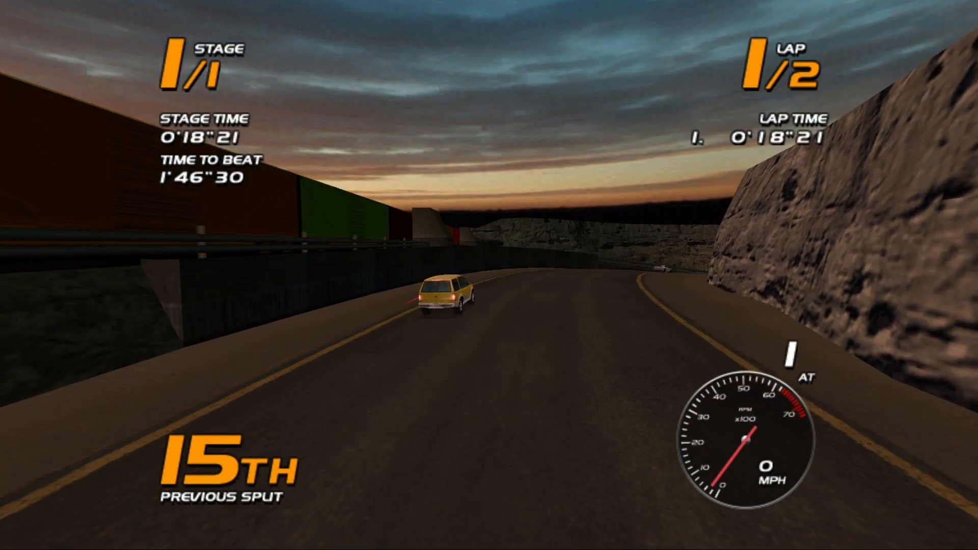
- Pause the race and exit it, confirming the exit
key("Escape")
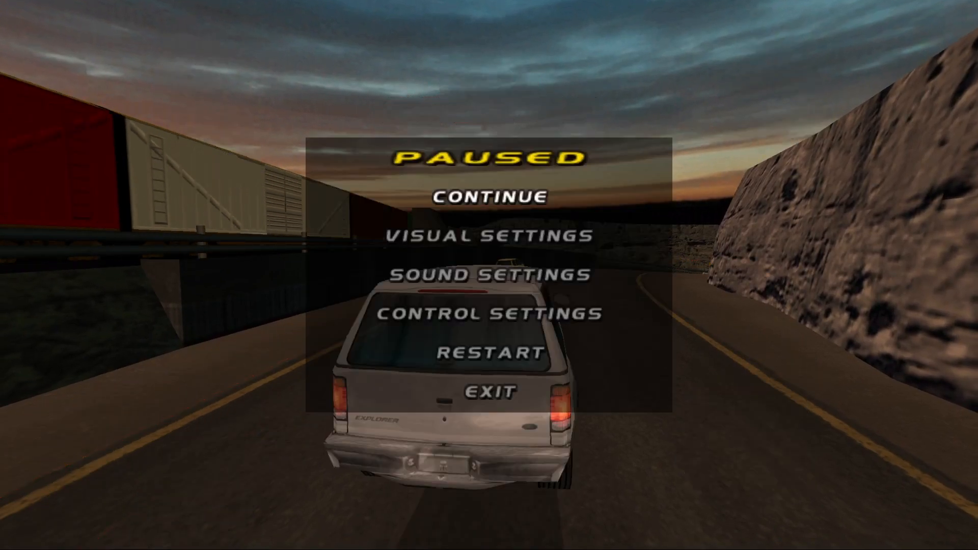
key("Down")
key("Down")
key("Down")
key("Down")
key("Down")
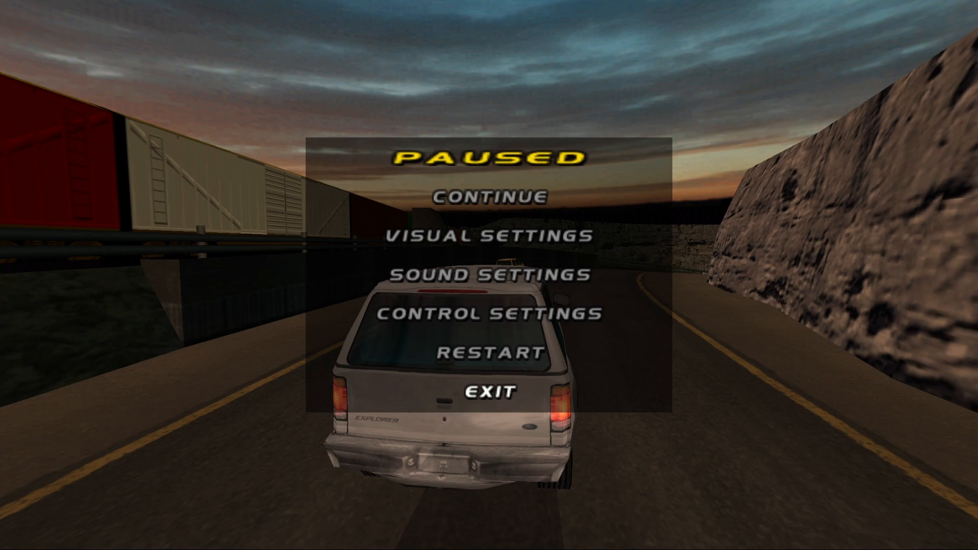
key("Return")
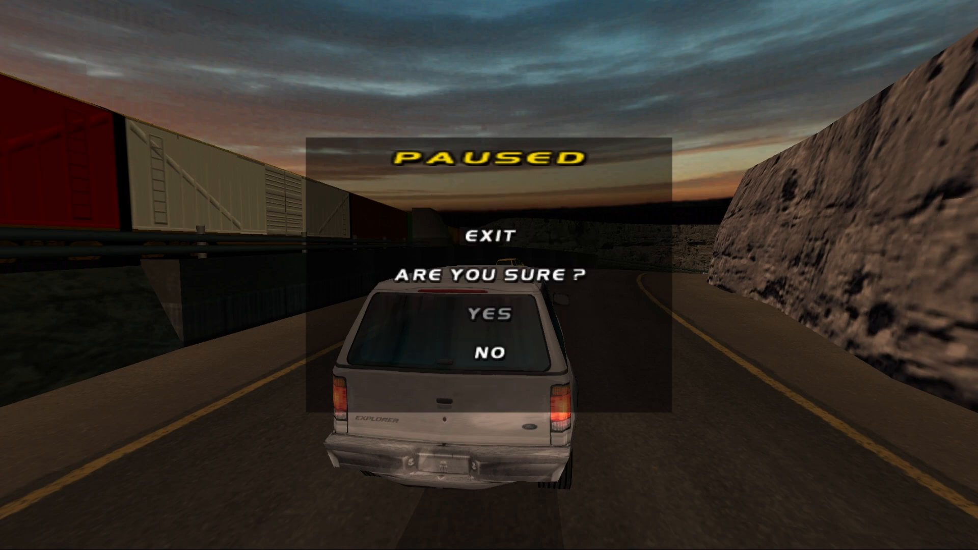
key("Return")
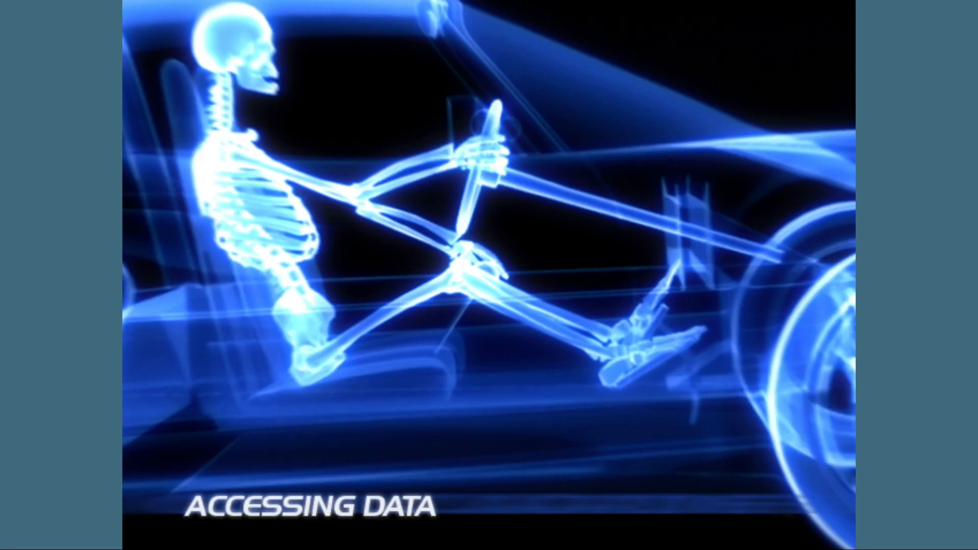
- Look over the emulator's advanced settings while the game is running, and return to the in-game menu
key("Tab")
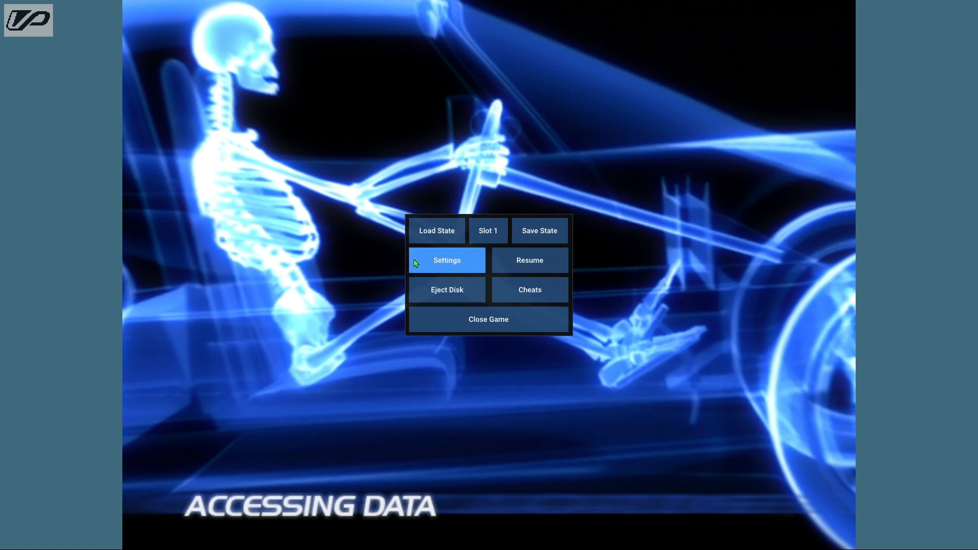
left_click(439, 265)
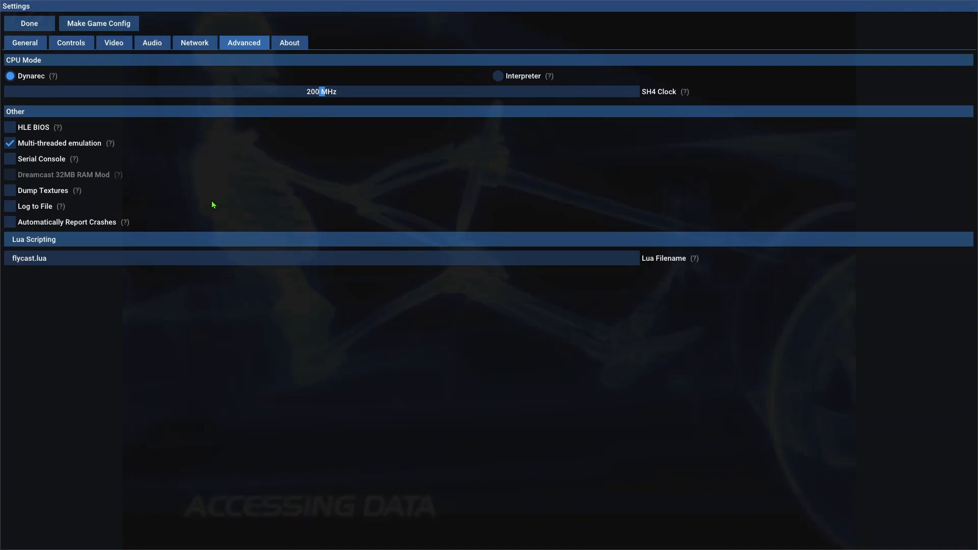
left_click(8, 28)
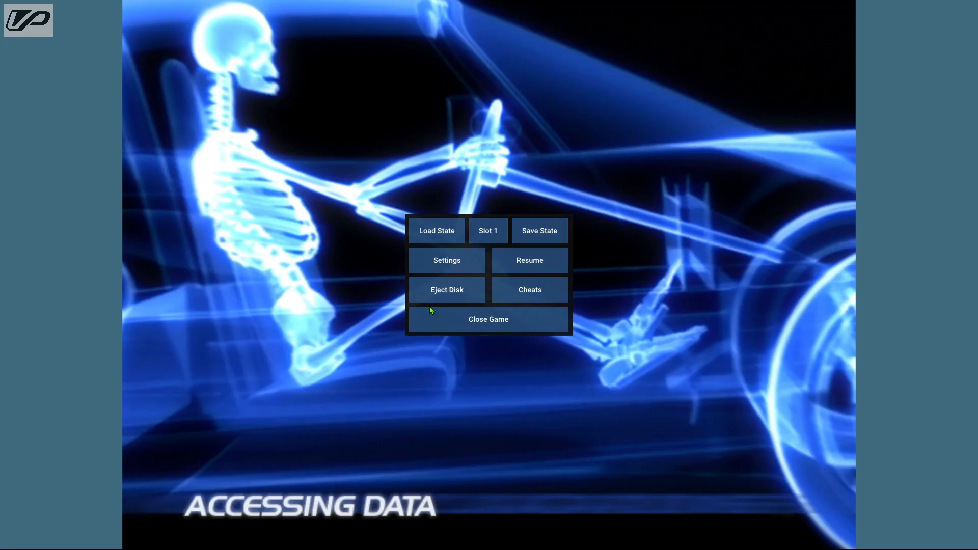
- Close Vanishing Point to return to the game list, and quit the emulator
left_click(490, 321)
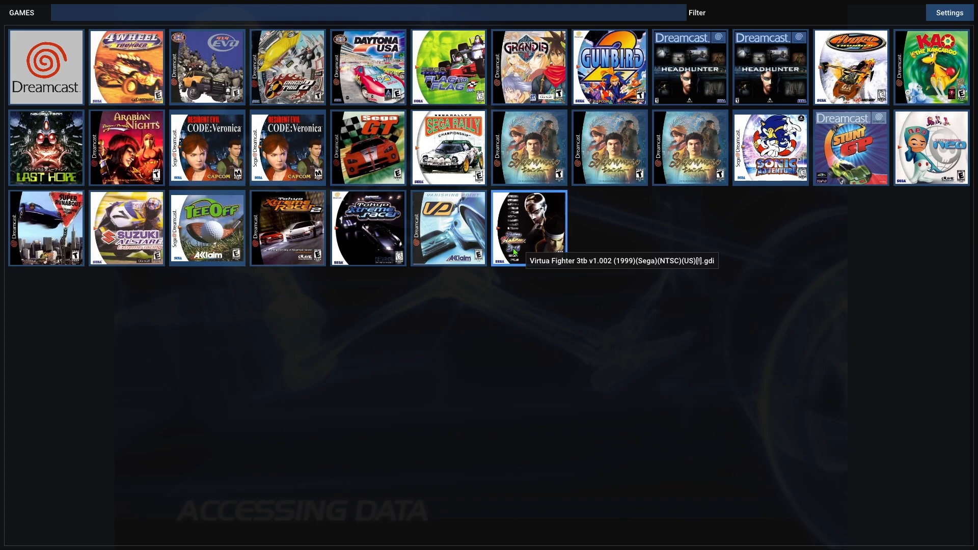
key("alt+F4")
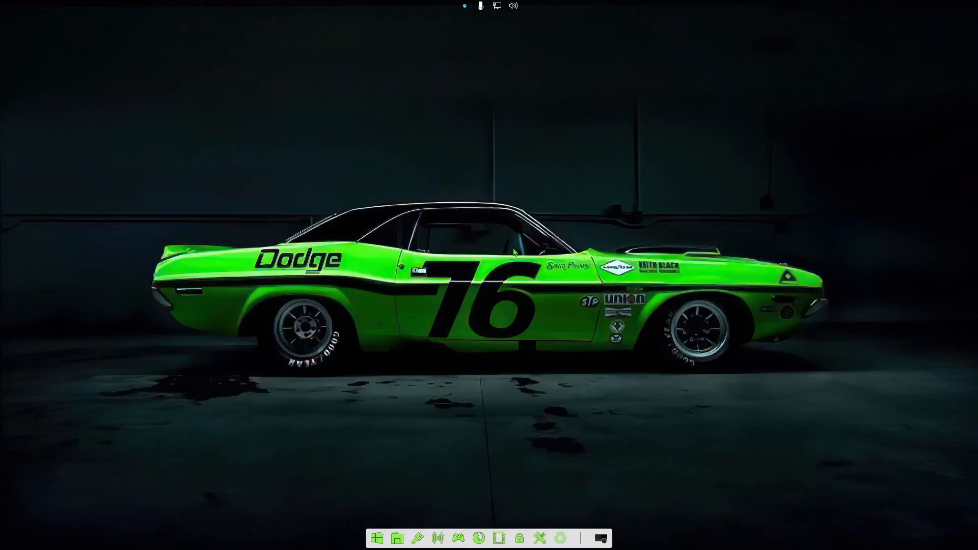